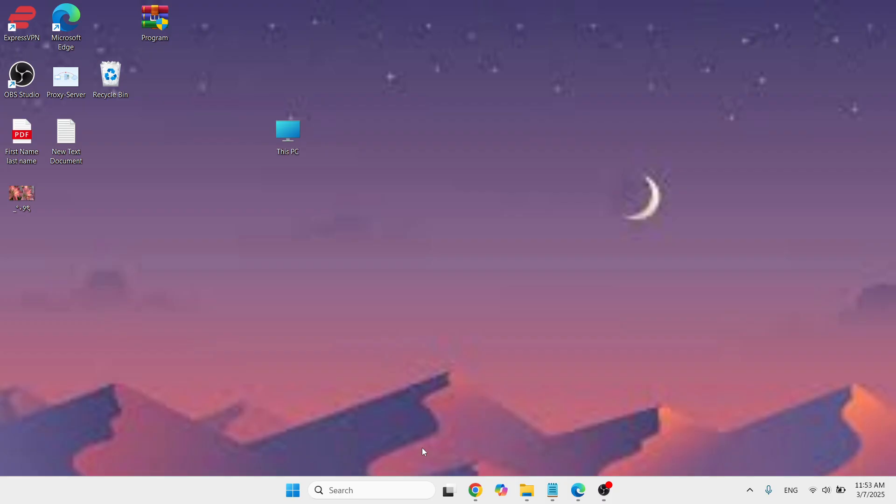
Step: Copy the learn.microsoft.com MS-LCID address from the Notepad note and load that page in Chrome
{"action": "left_click", "coordinate": [476, 490]}
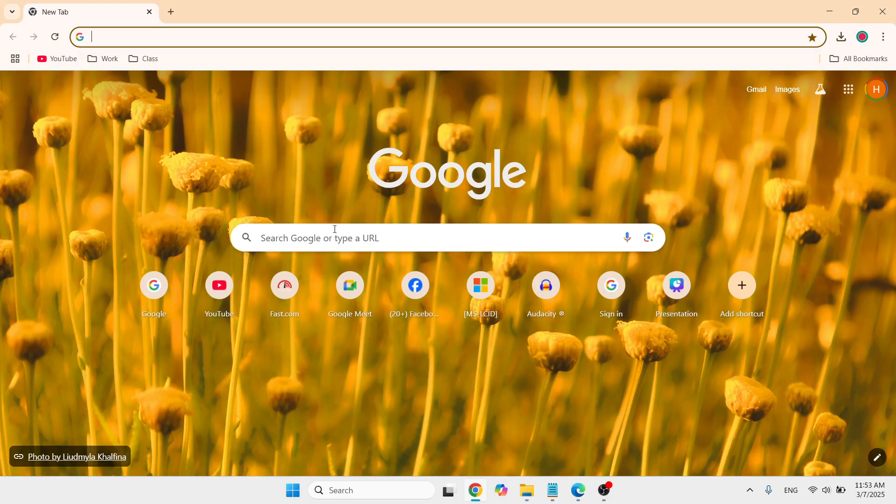
{"action": "left_click", "coordinate": [335, 234]}
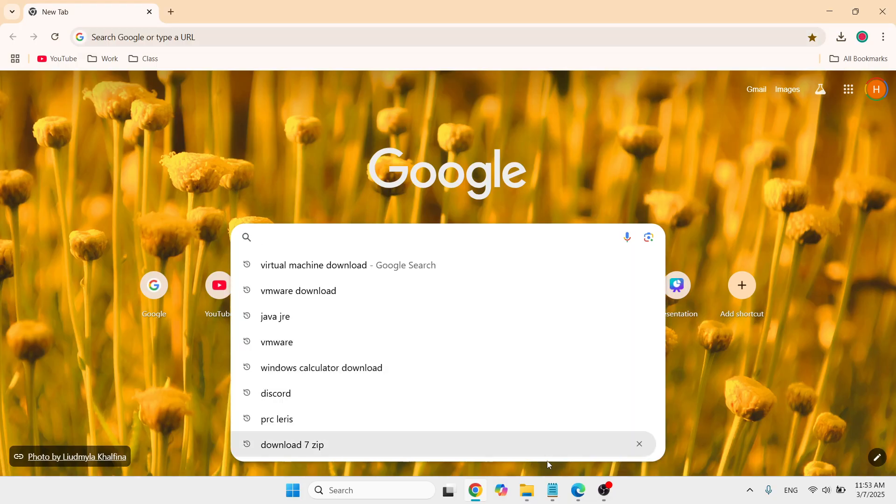
{"action": "left_click", "coordinate": [553, 490]}
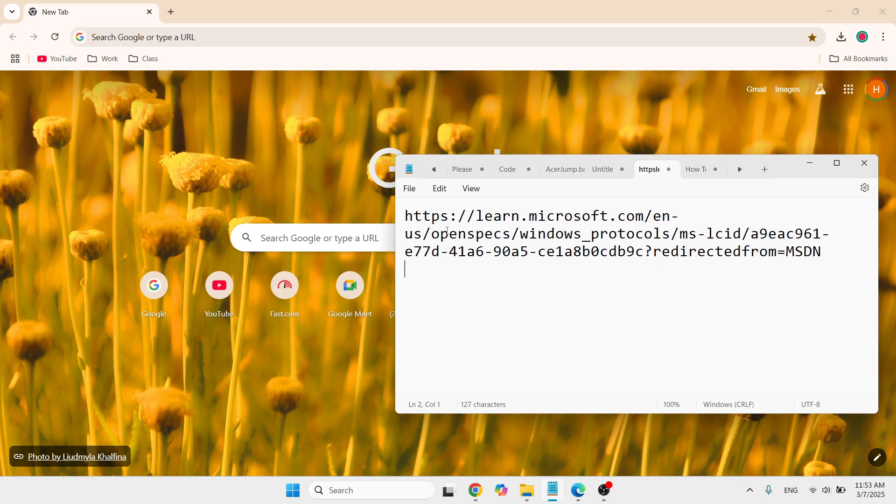
{"action": "left_click_drag", "start_coordinate": [406, 216], "coordinate": [721, 277]}
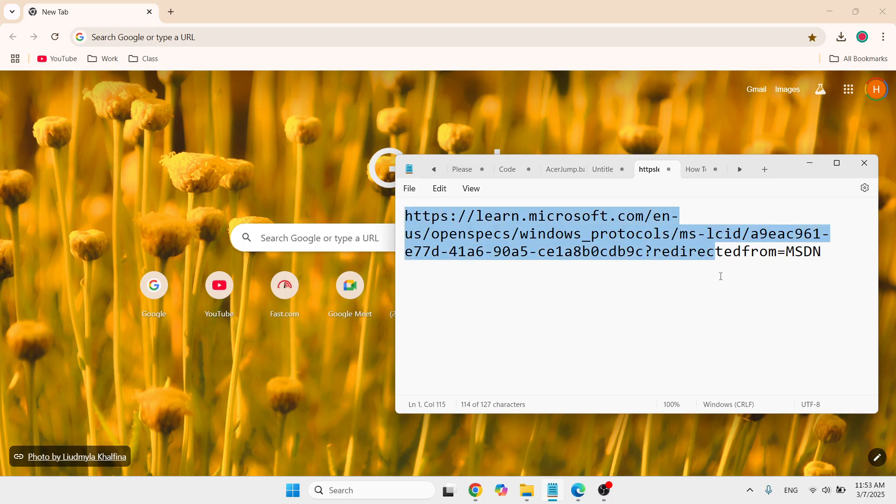
{"action": "left_click_drag", "start_coordinate": [824, 270], "coordinate": [388, 224]}
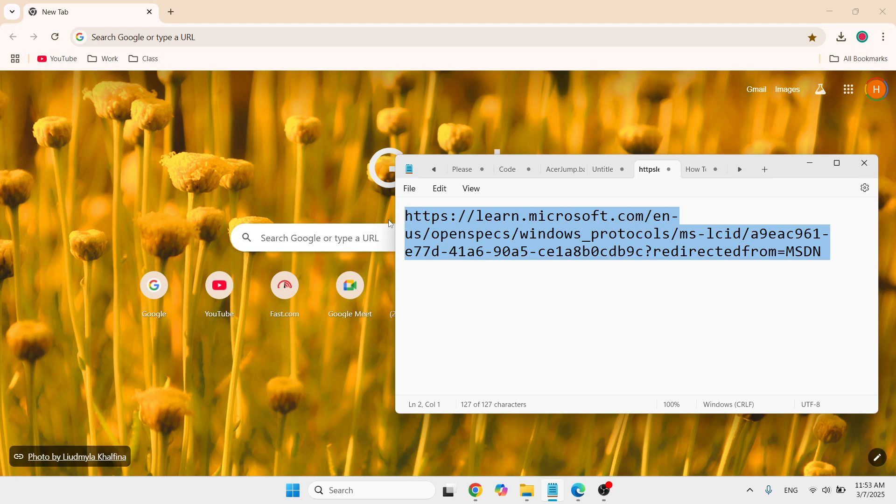
{"action": "left_click", "coordinate": [390, 222]}
{"action": "left_click", "coordinate": [275, 244]}
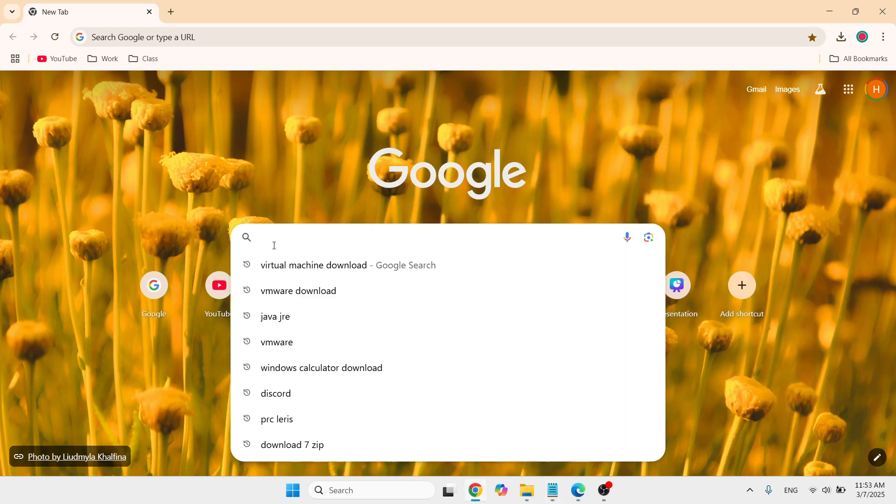
{"action": "type", "text": "https://learn.microsoft.com/en-us/openspecs/windows_protocols/ms-lcid/a9eac961-e77d-41a6-90a5-ce1a8b0cdb9c?redirectedfrom=MSDN"}
{"action": "key", "text": "Return"}
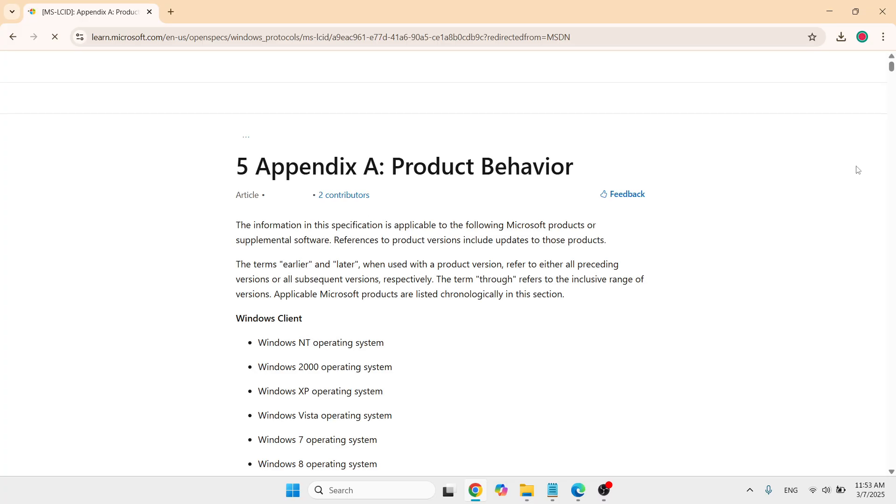
Step: Find the French (France) row in the language table and copy its language ID digits 040C without the 0x prefix
{"action": "left_click_drag", "start_coordinate": [892, 70], "coordinate": [891, 106]}
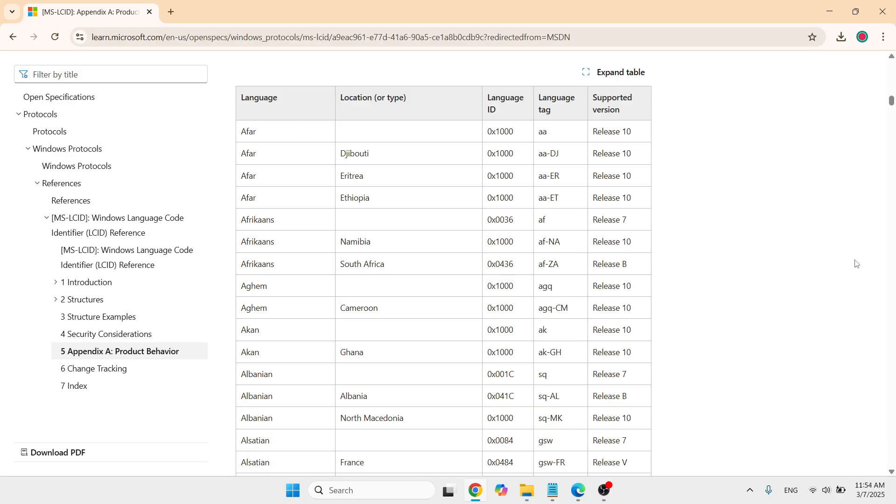
{"action": "left_click_drag", "start_coordinate": [892, 107], "coordinate": [892, 155]}
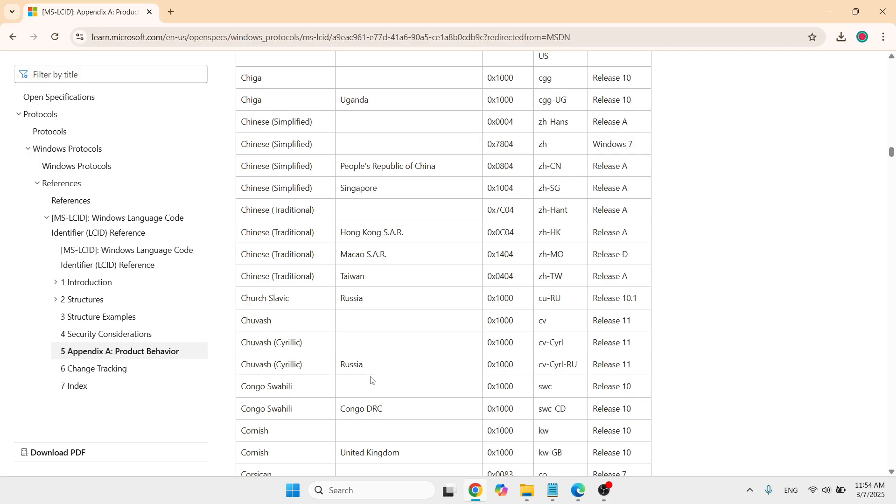
{"action": "left_click_drag", "start_coordinate": [891, 152], "coordinate": [881, 228]}
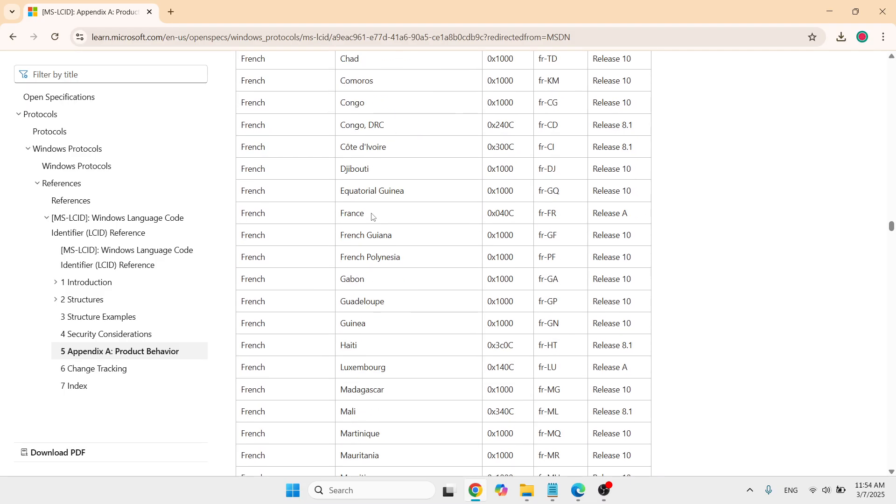
{"action": "left_click_drag", "start_coordinate": [371, 215], "coordinate": [361, 214]}
{"action": "left_click", "coordinate": [430, 221]}
{"action": "left_click_drag", "start_coordinate": [516, 214], "coordinate": [497, 213]}
{"action": "left_click", "coordinate": [515, 211]}
{"action": "left_click_drag", "start_coordinate": [515, 211], "coordinate": [497, 213]}
Step: Add the code 040C on a separate line below the address in the Notepad note, and minimize the note
{"action": "left_click", "coordinate": [560, 499]}
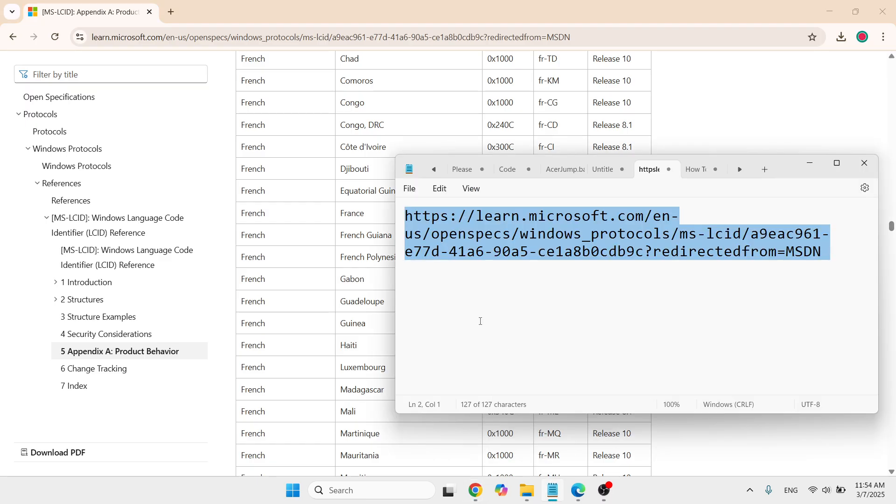
{"action": "left_click", "coordinate": [456, 293]}
{"action": "key", "text": "Return"}
{"action": "key", "text": "Return"}
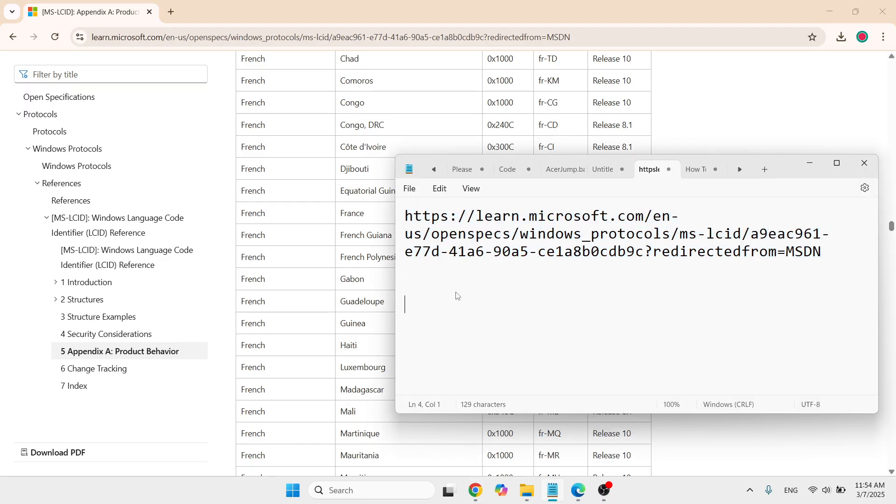
{"action": "type", "text": "040C"}
{"action": "left_click", "coordinate": [812, 164]}
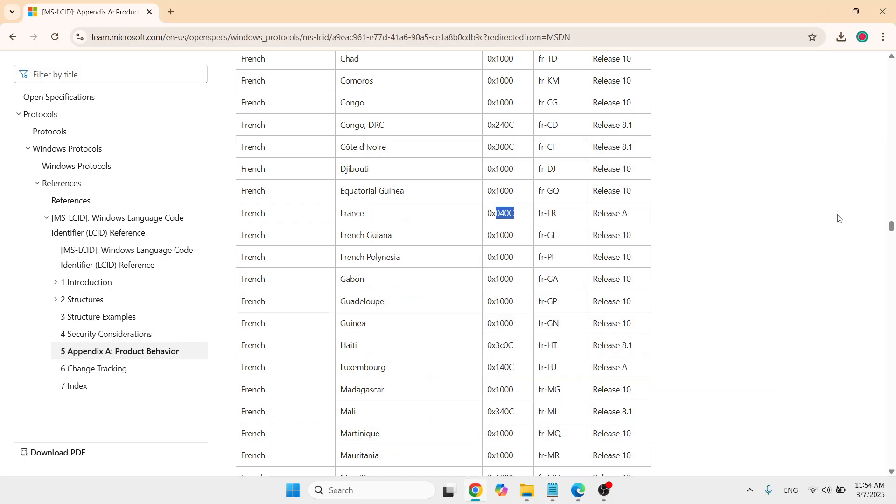
Step: Minimize Chrome, search Windows for regedit, and run Registry Editor as administrator, allowing it to make changes
{"action": "left_click", "coordinate": [829, 13]}
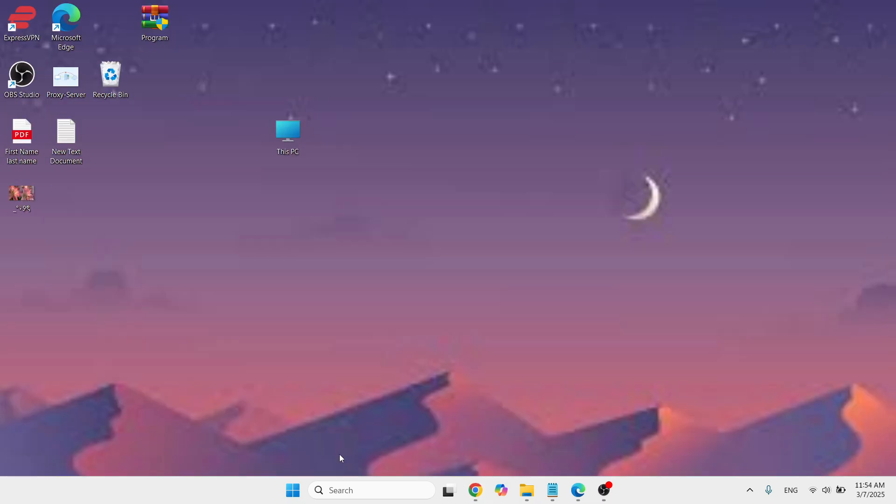
{"action": "left_click", "coordinate": [339, 491]}
{"action": "type", "text": "regedit"}
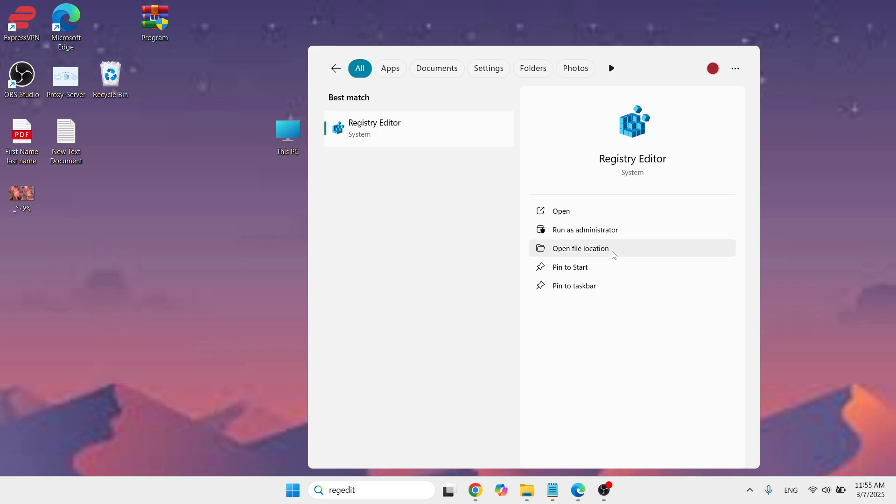
{"action": "left_click", "coordinate": [610, 233]}
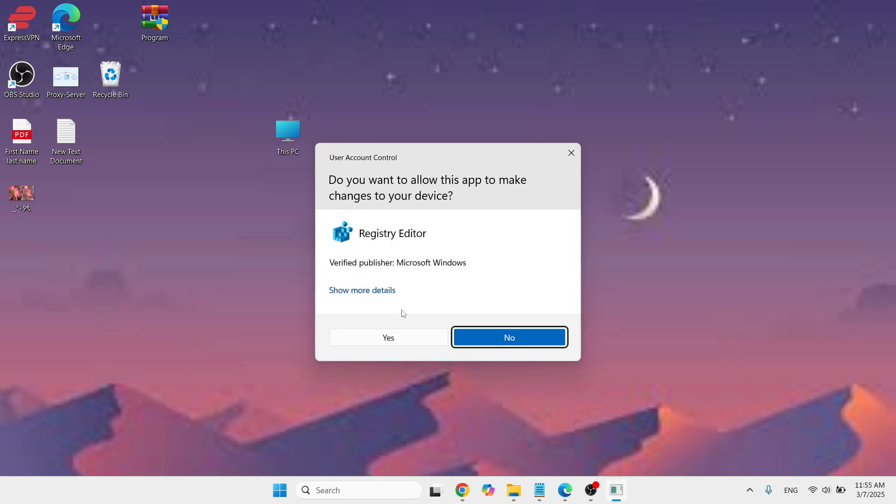
{"action": "left_click", "coordinate": [404, 337]}
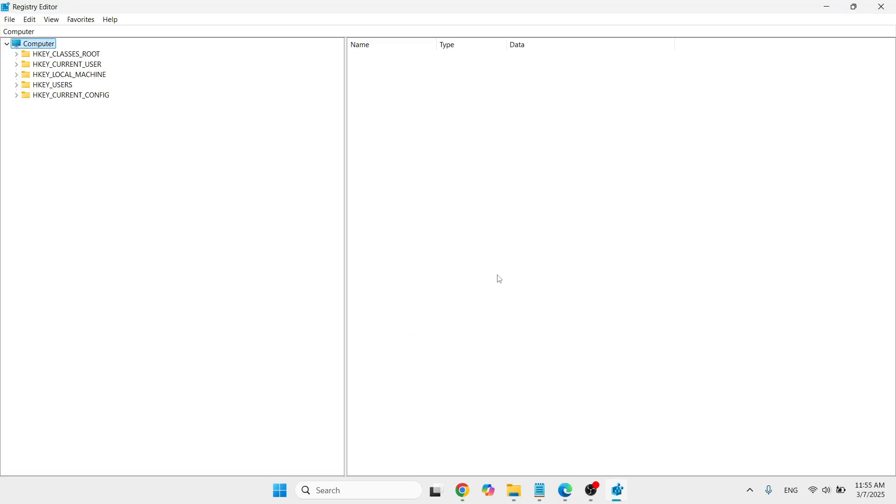
Step: Expand the registry tree down to HKEY_LOCAL_MACHINE\SYSTEM\CurrentControlSet\Control
{"action": "left_click", "coordinate": [91, 75]}
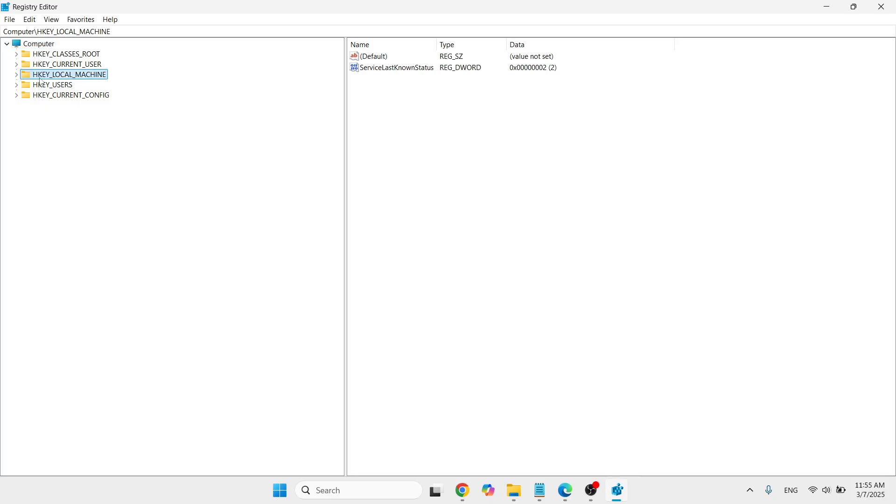
{"action": "left_click", "coordinate": [16, 76]}
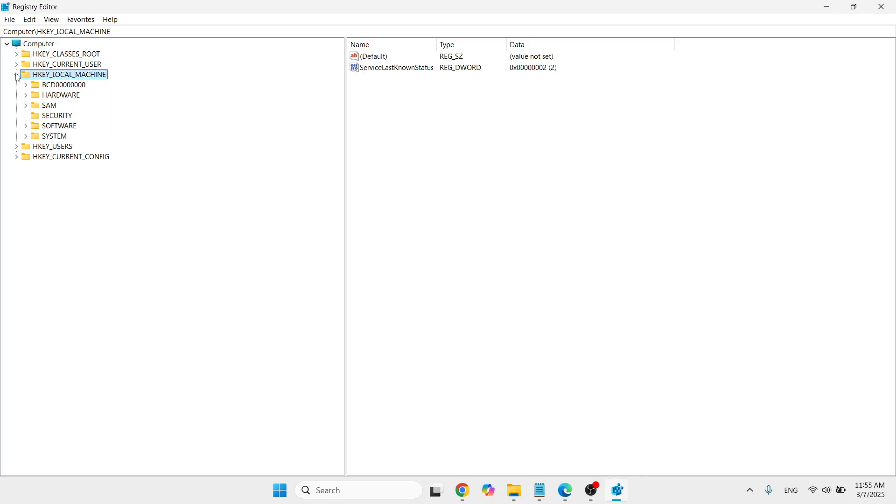
{"action": "left_click", "coordinate": [60, 131]}
{"action": "left_click", "coordinate": [61, 135]}
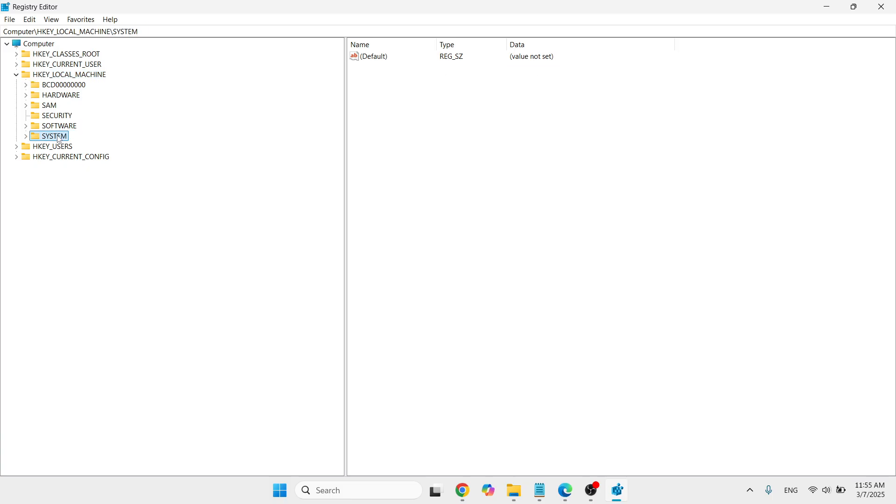
{"action": "left_click", "coordinate": [26, 136]}
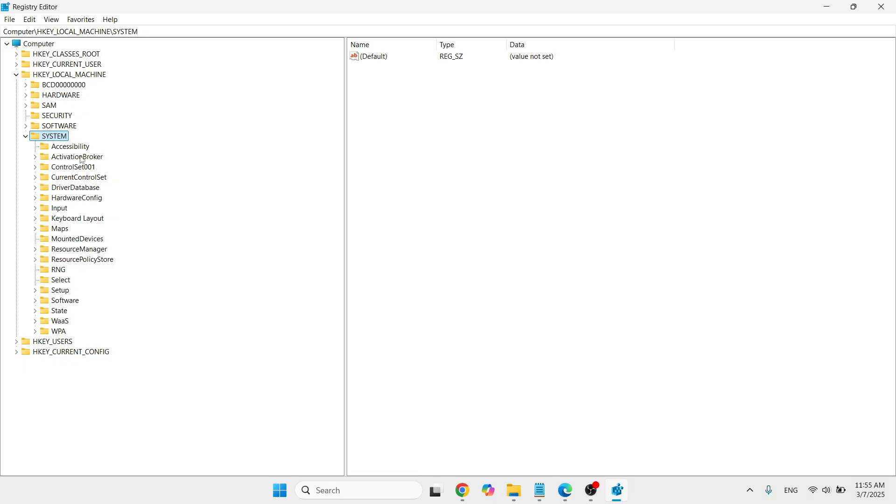
{"action": "left_click", "coordinate": [84, 178]}
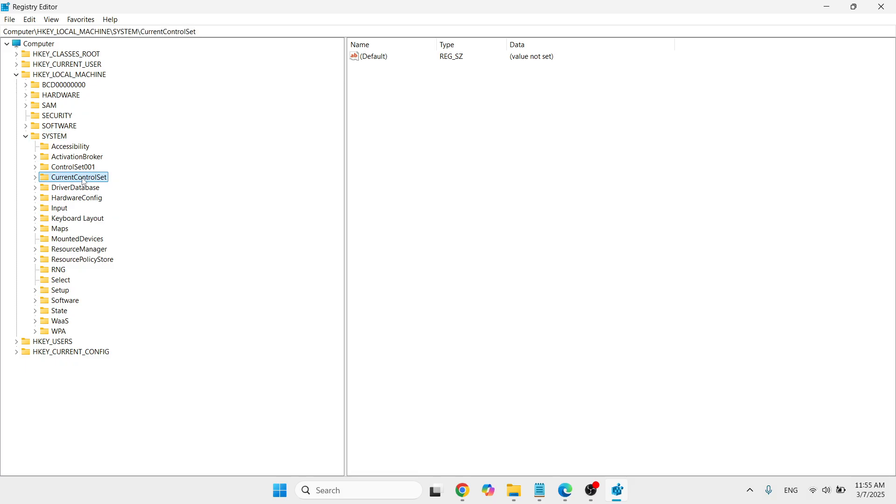
{"action": "left_click", "coordinate": [35, 177]}
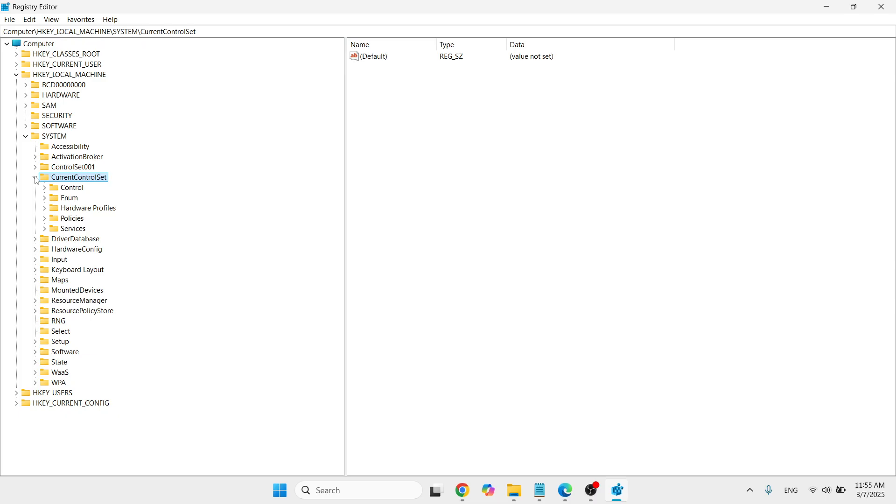
{"action": "left_click", "coordinate": [75, 189]}
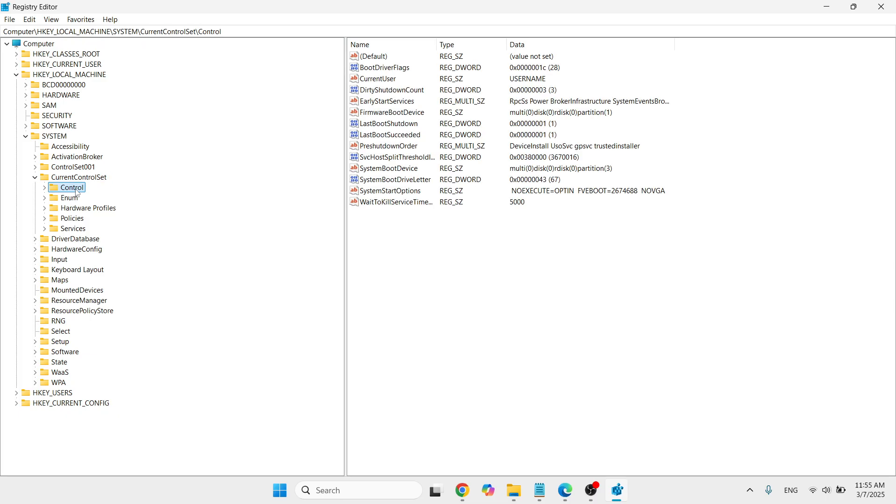
{"action": "left_click", "coordinate": [44, 188]}
Step: Expand the Nls key under Control and select its Language subkey
{"action": "left_click", "coordinate": [82, 220]}
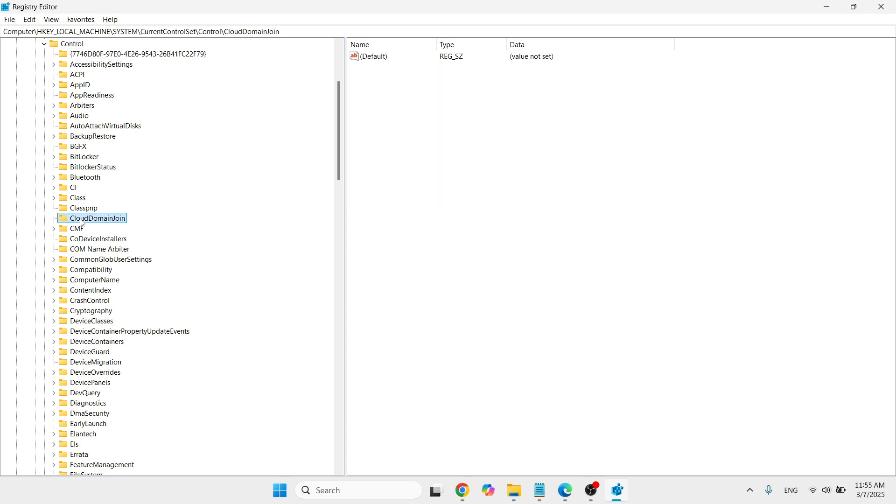
{"action": "key", "text": "n"}
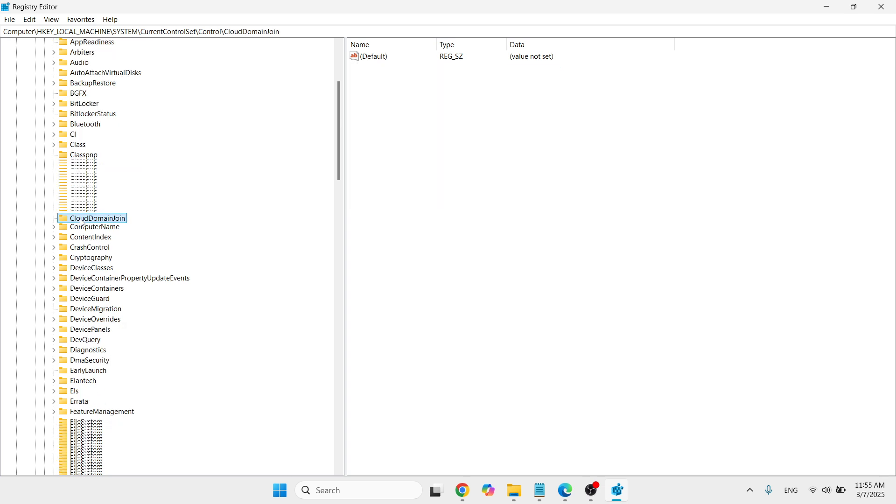
{"action": "left_click_drag", "start_coordinate": [338, 217], "coordinate": [338, 290]}
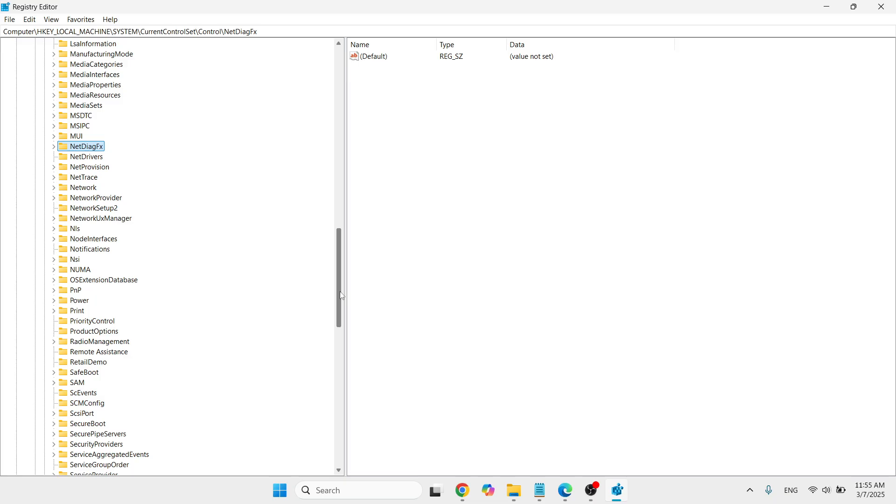
{"action": "left_click", "coordinate": [79, 229]}
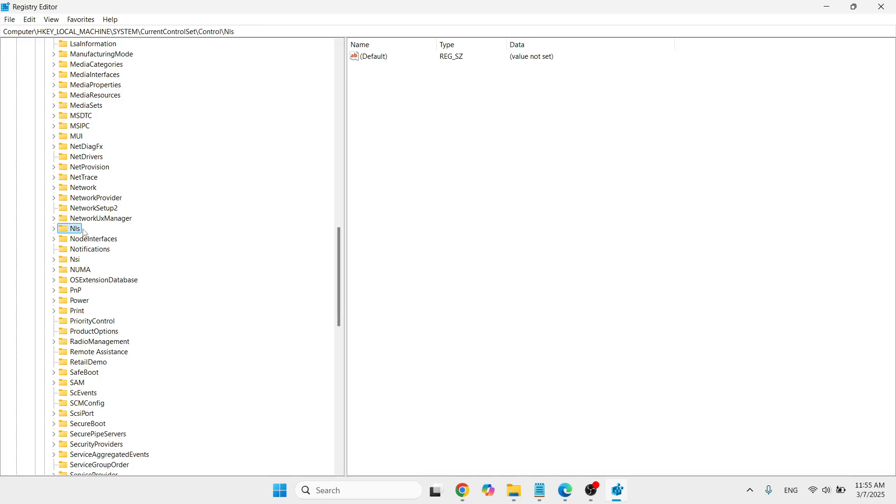
{"action": "left_click", "coordinate": [53, 228]}
{"action": "left_click", "coordinate": [90, 282]}
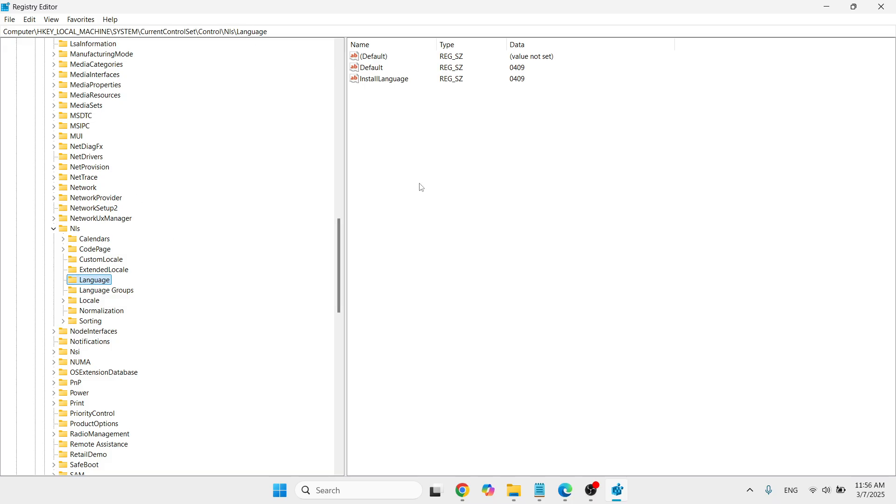
Step: Set the Default string value of the Language key to 040C, copied from the Notepad note
{"action": "double_click", "coordinate": [383, 69]}
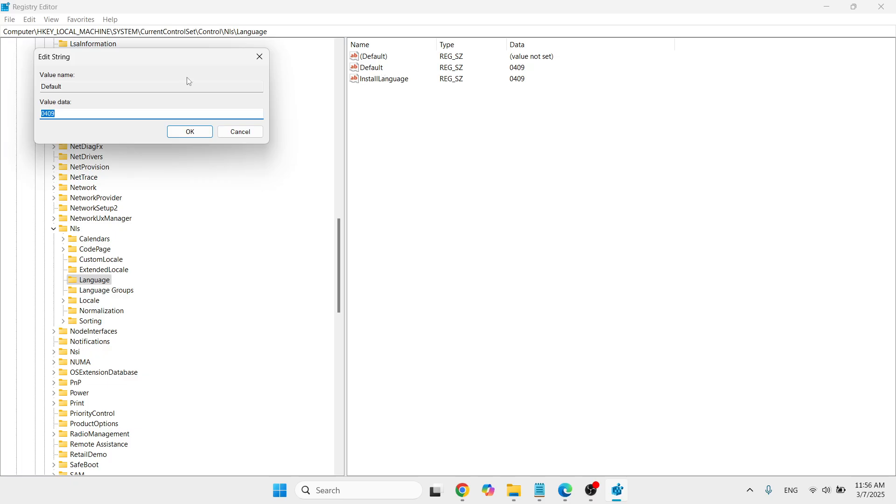
{"action": "left_click_drag", "start_coordinate": [173, 63], "coordinate": [446, 114]}
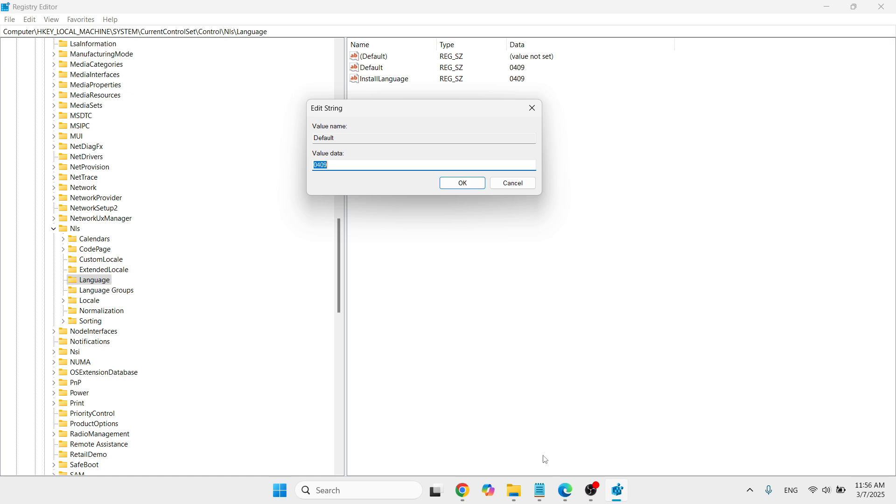
{"action": "left_click", "coordinate": [540, 490]}
{"action": "left_click_drag", "start_coordinate": [449, 308], "coordinate": [394, 307]}
{"action": "key", "text": "ctrl+c"}
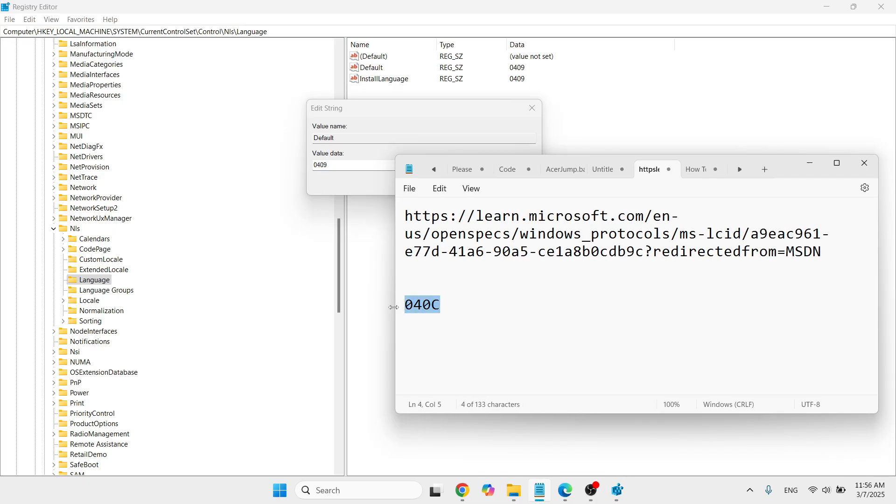
{"action": "left_click", "coordinate": [339, 164]}
{"action": "key", "text": "ctrl+v"}
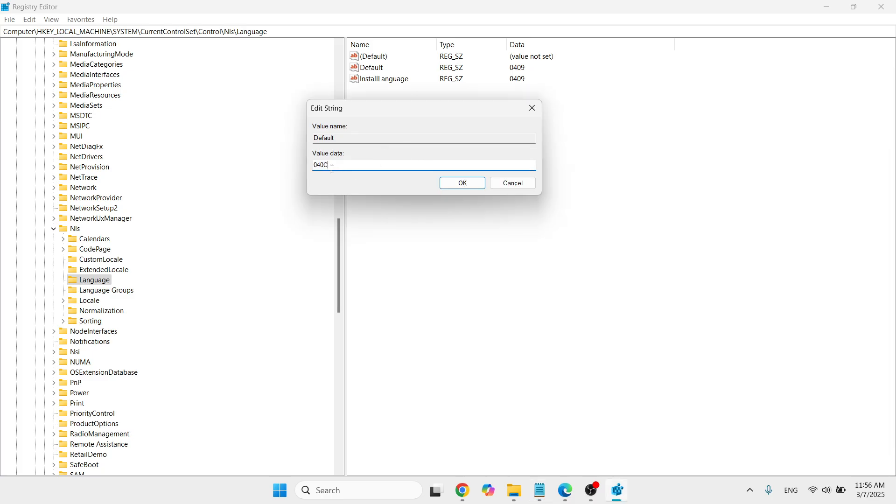
{"action": "left_click", "coordinate": [462, 183]}
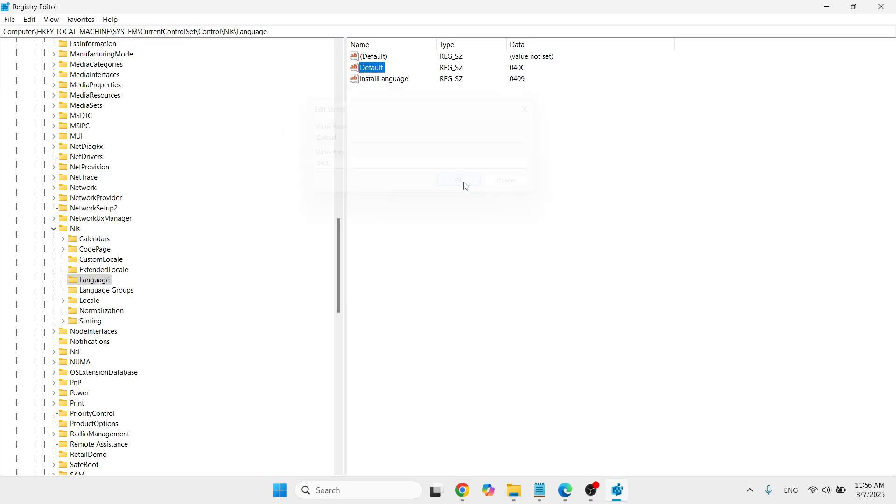
Step: Set the InstallLanguage string value of the Language key to the copied code 040C
{"action": "double_click", "coordinate": [393, 83]}
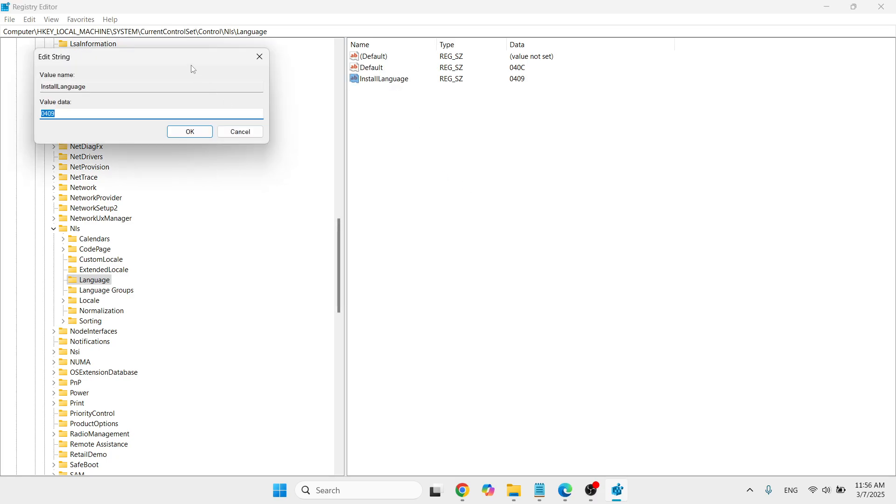
{"action": "left_click_drag", "start_coordinate": [179, 56], "coordinate": [444, 118]}
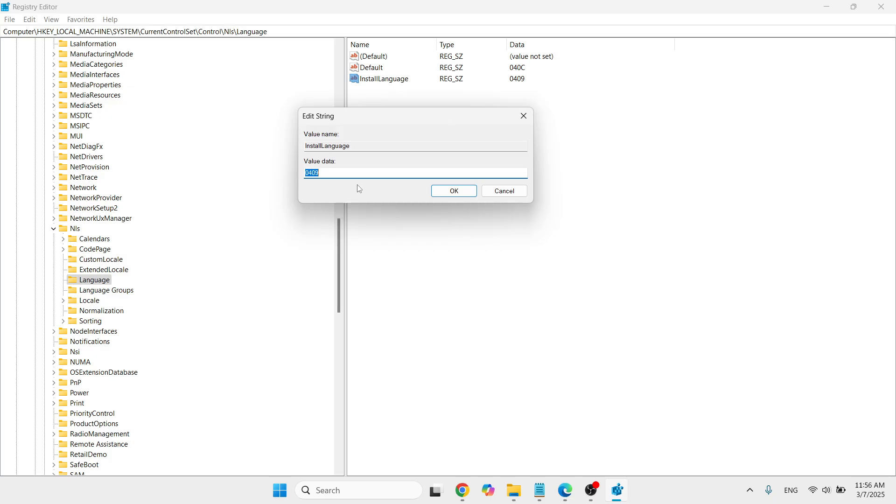
{"action": "key", "text": "BackSpace"}
{"action": "key", "text": "ctrl+v"}
{"action": "left_click", "coordinate": [464, 193]}
Step: Collapse the registry tree from the Nls key back up to the root keys and close Registry Editor
{"action": "left_click", "coordinate": [53, 229]}
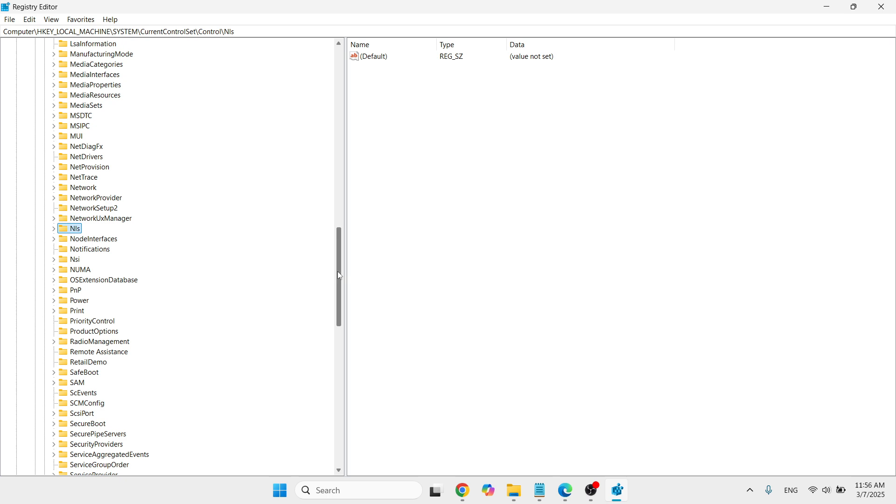
{"action": "left_click_drag", "start_coordinate": [340, 260], "coordinate": [347, 93]}
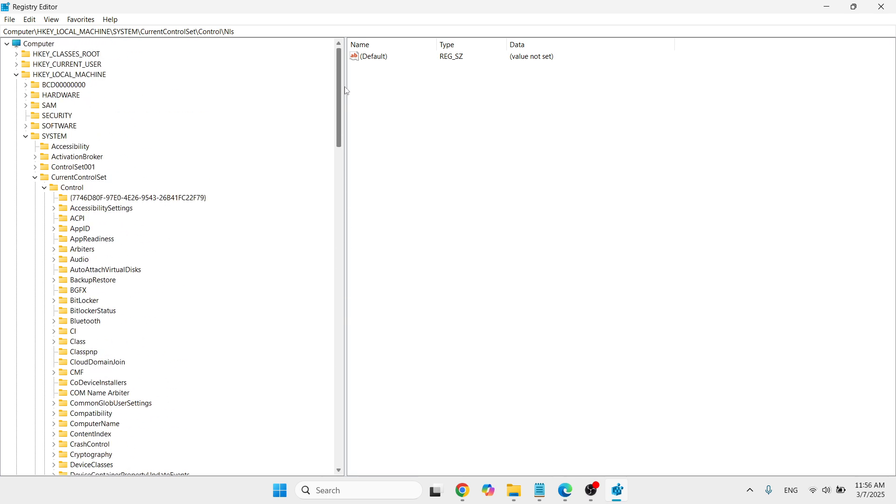
{"action": "left_click", "coordinate": [44, 187]}
{"action": "left_click", "coordinate": [35, 178]}
{"action": "left_click", "coordinate": [26, 136]}
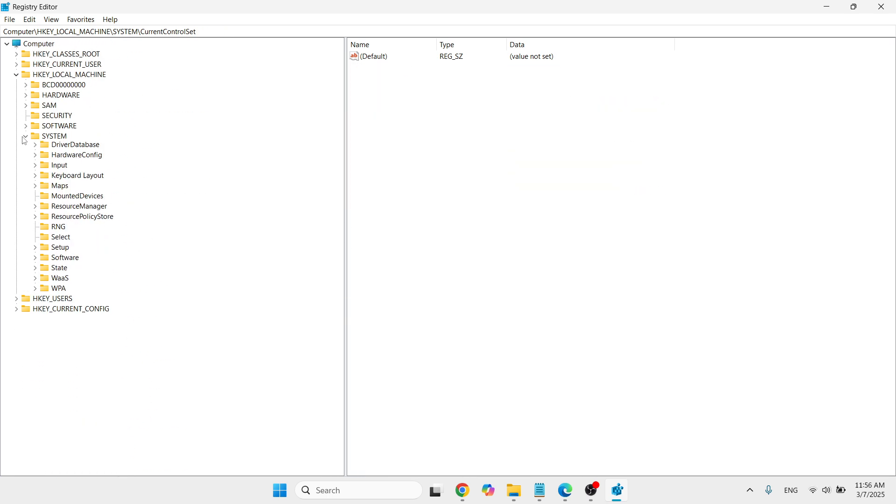
{"action": "left_click", "coordinate": [16, 75]}
{"action": "left_click", "coordinate": [39, 45]}
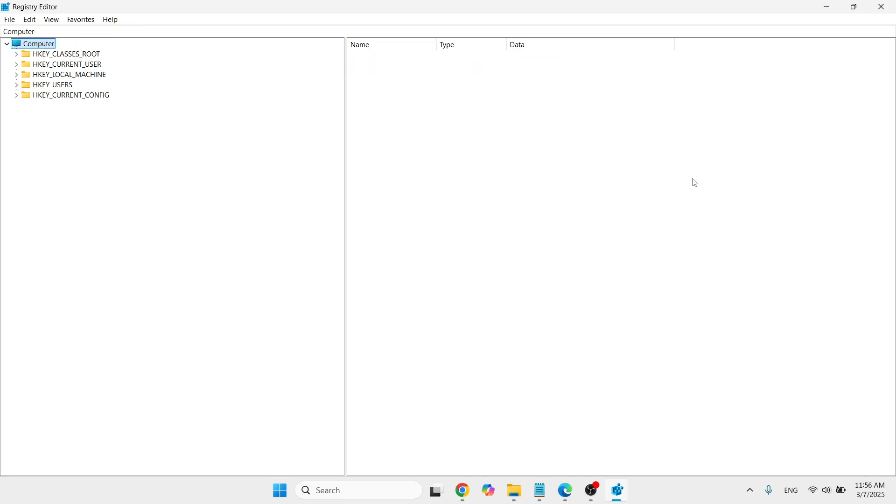
{"action": "left_click", "coordinate": [882, 6]}
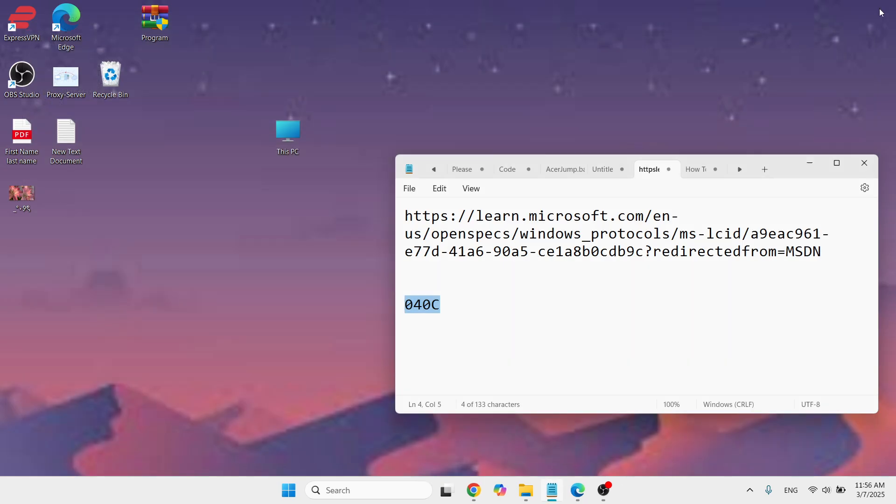
Step: Minimize Notepad and open the Language & region page under Time & language in Windows Settings
{"action": "left_click", "coordinate": [812, 161]}
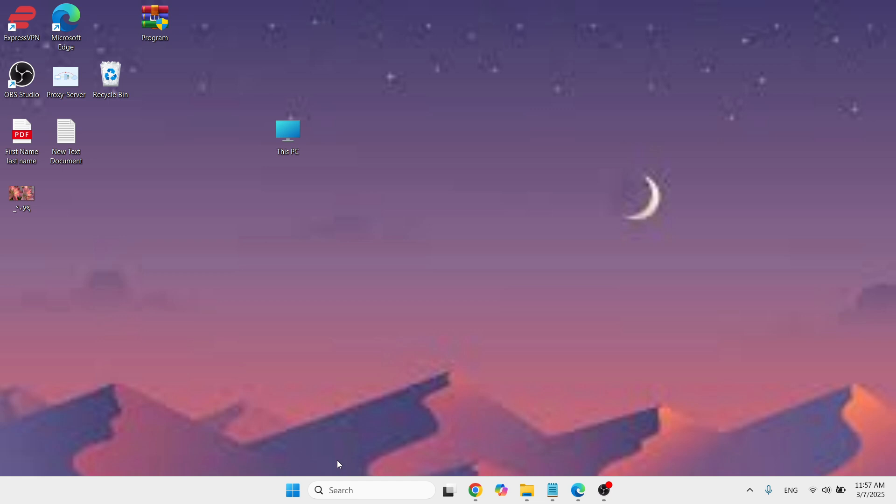
{"action": "right_click", "coordinate": [292, 489]}
{"action": "left_click", "coordinate": [299, 364]}
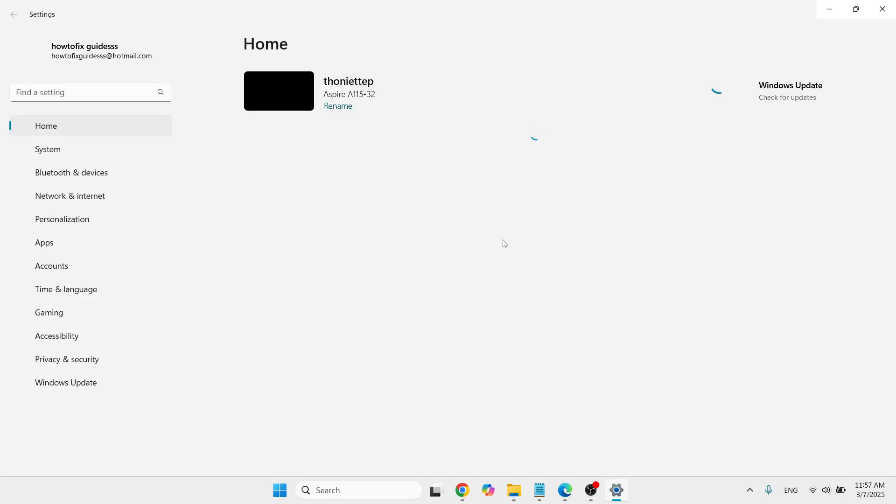
{"action": "left_click", "coordinate": [88, 290]}
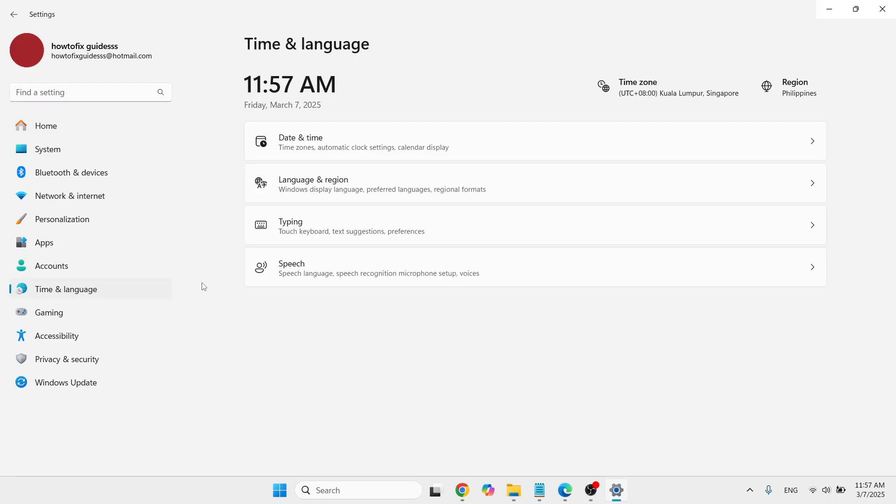
{"action": "left_click", "coordinate": [564, 188]}
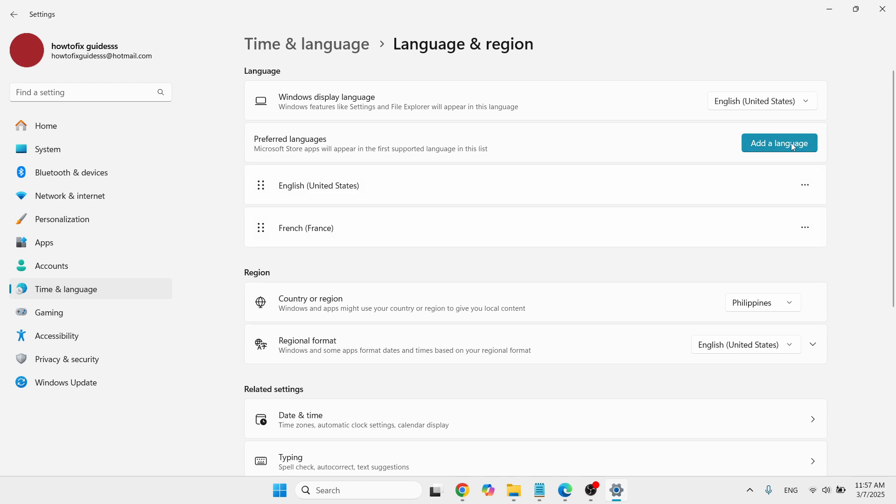
Step: Search the installable languages for "french" and install French (Belgium) as a preferred language
{"action": "left_click", "coordinate": [791, 143]}
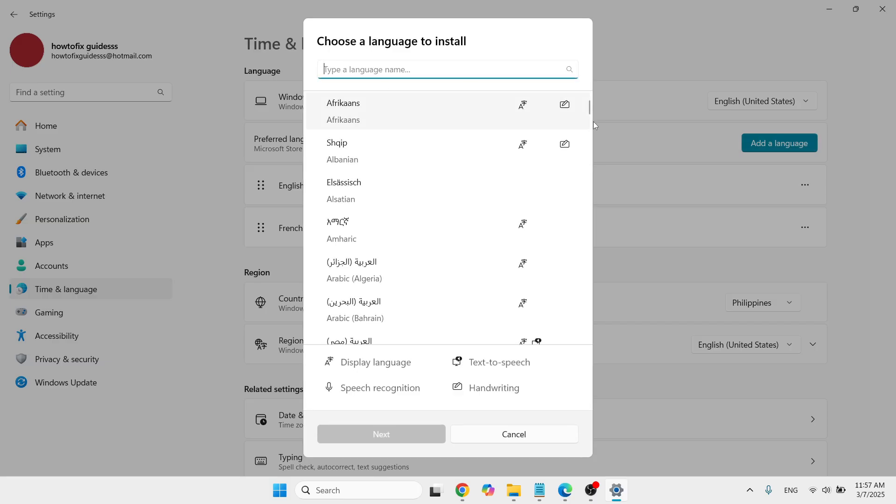
{"action": "left_click_drag", "start_coordinate": [589, 112], "coordinate": [576, 345]}
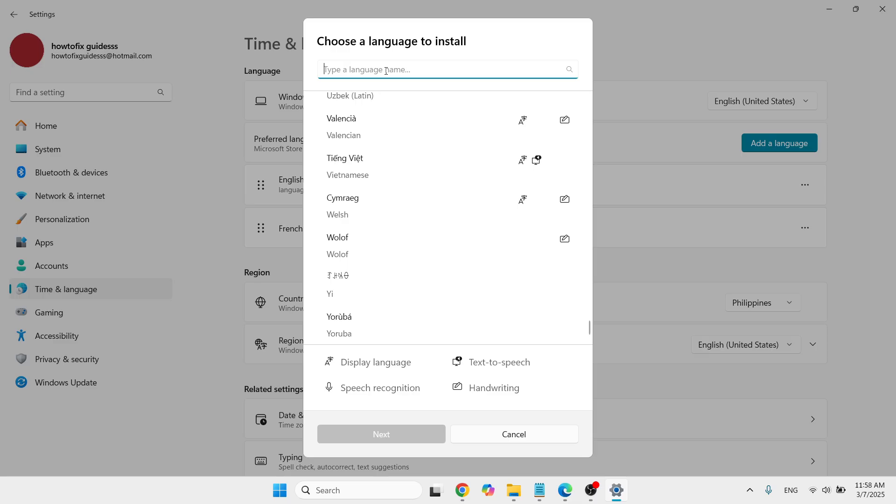
{"action": "type", "text": "fren"}
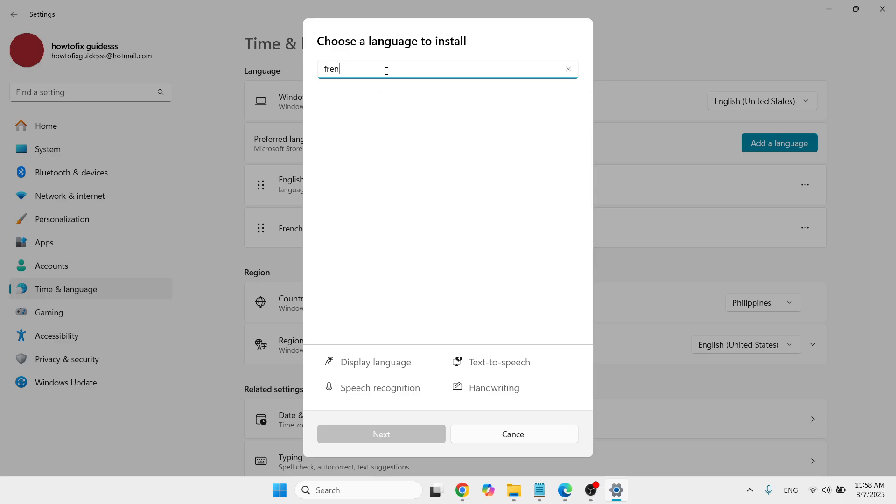
{"action": "type", "text": "ch"}
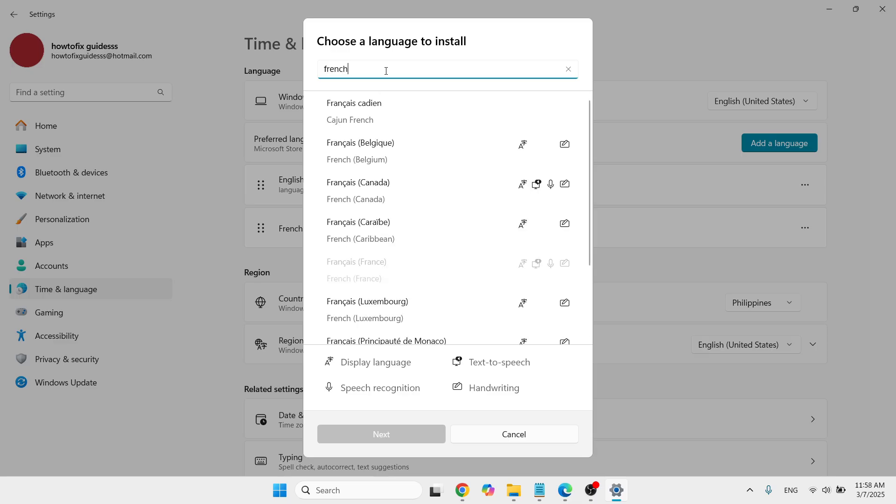
{"action": "left_click", "coordinate": [467, 158]}
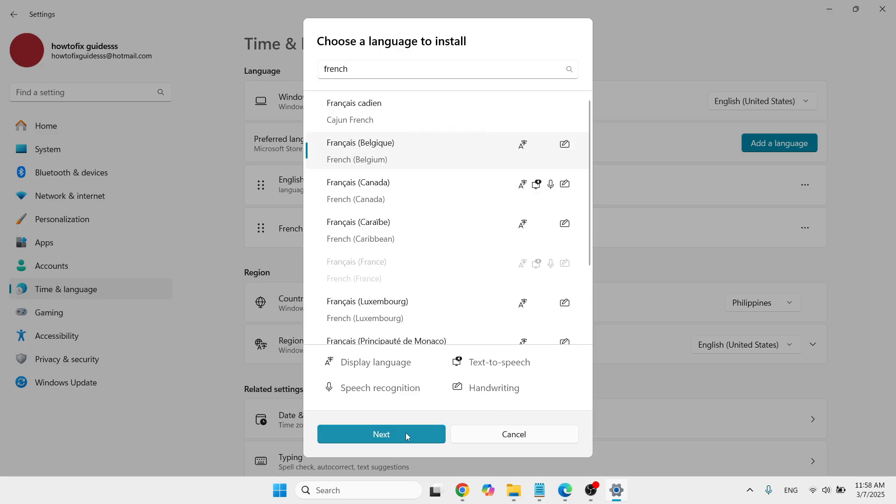
{"action": "left_click", "coordinate": [393, 433]}
{"action": "left_click", "coordinate": [389, 433]}
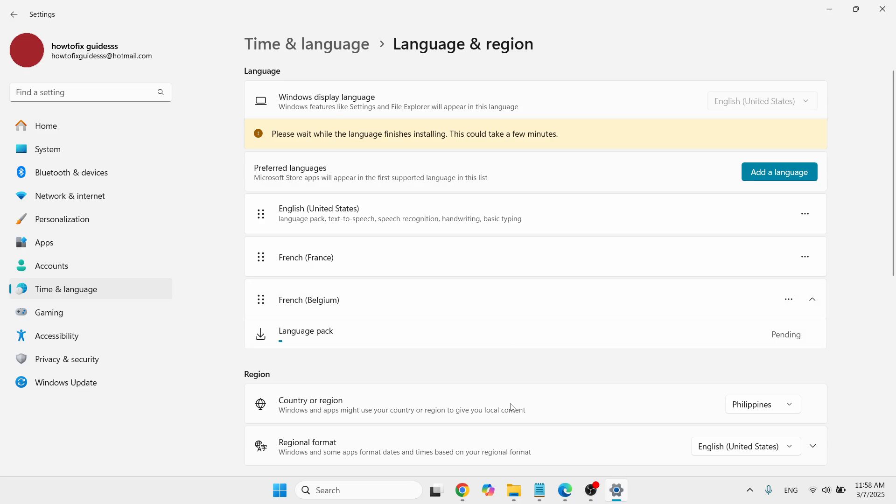
Step: Locate France among the country or region choices, and close Settings
{"action": "left_click", "coordinate": [751, 404]}
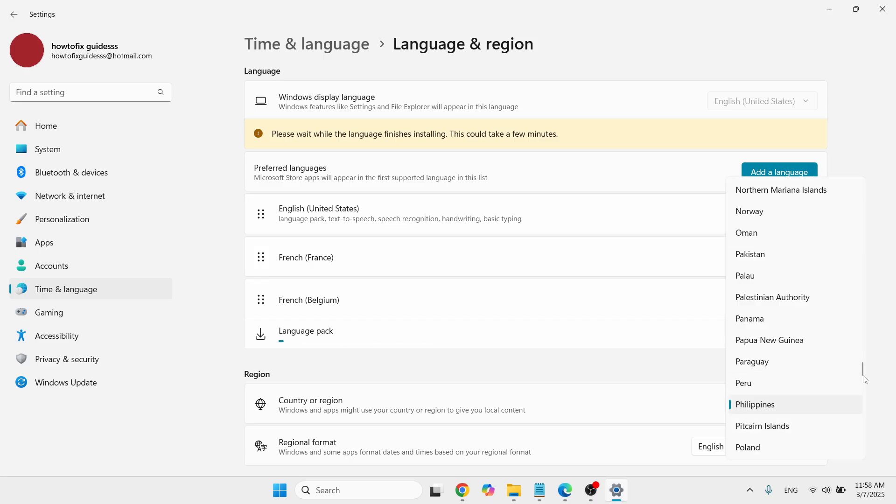
{"action": "scroll", "coordinate": [862, 387], "scroll_direction": "down", "scroll_amount": 10}
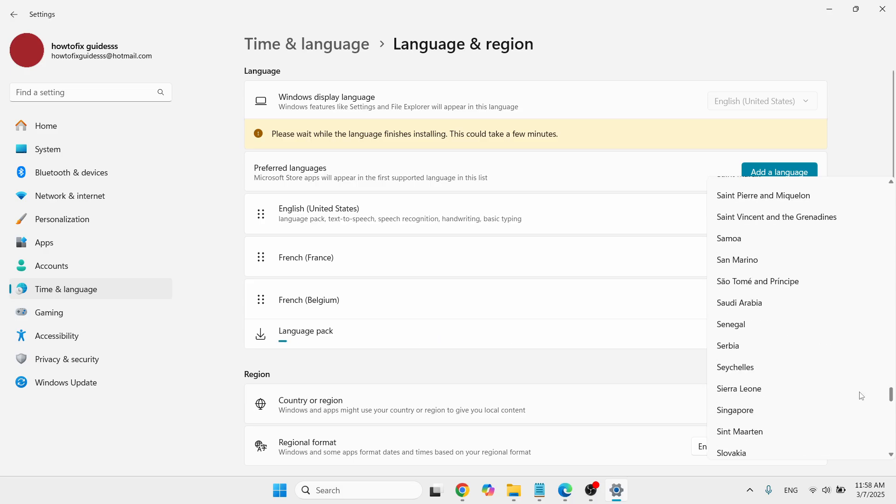
{"action": "scroll", "coordinate": [860, 405], "scroll_direction": "down", "scroll_amount": 6}
{"action": "scroll", "coordinate": [860, 376], "scroll_direction": "up", "scroll_amount": 2}
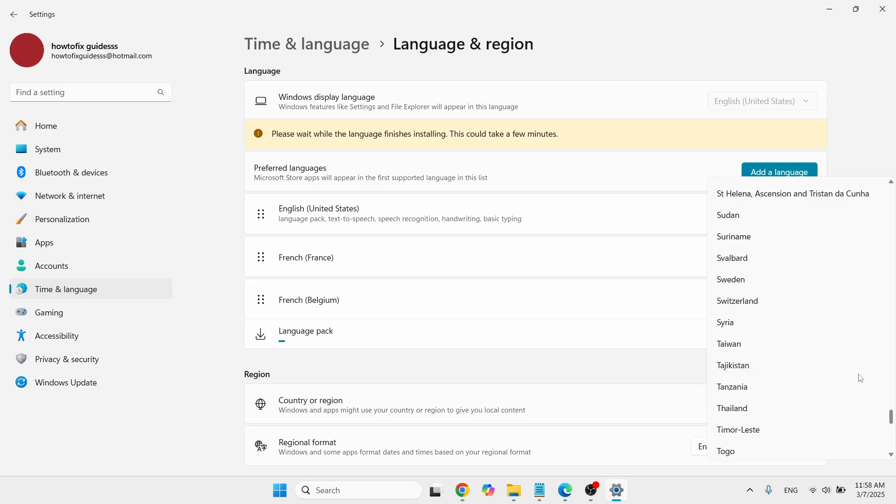
{"action": "left_click", "coordinate": [886, 412]}
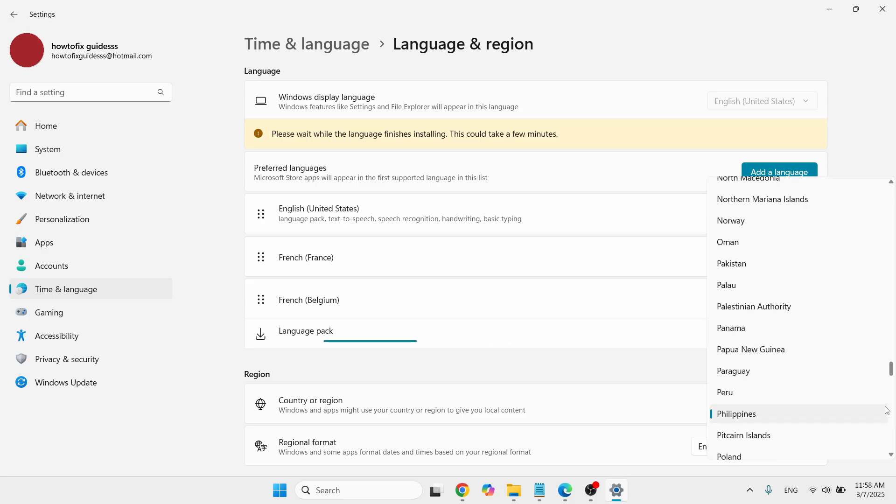
{"action": "left_click_drag", "start_coordinate": [887, 411], "coordinate": [890, 267]}
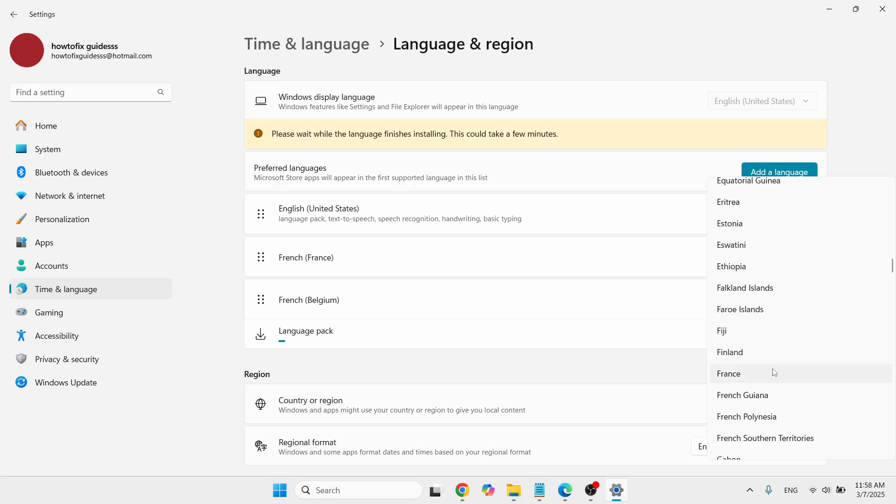
{"action": "left_click", "coordinate": [775, 403]}
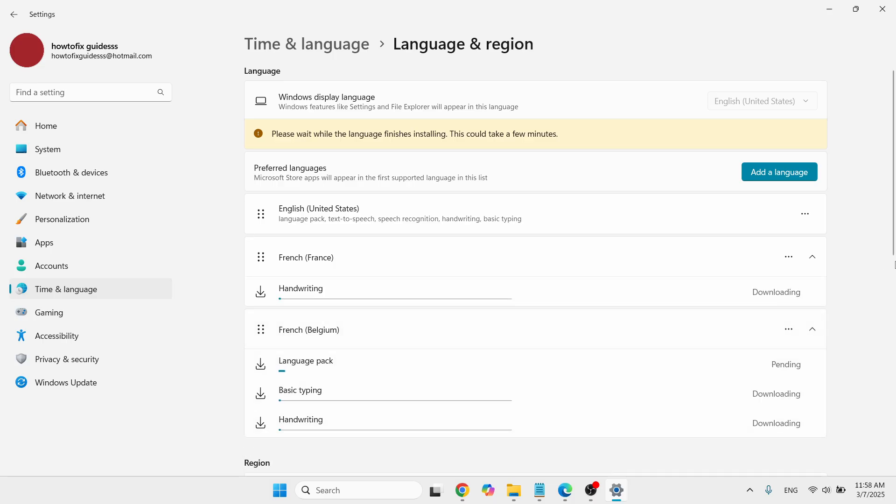
{"action": "left_click", "coordinate": [882, 9]}
{"action": "left_click", "coordinate": [883, 13]}
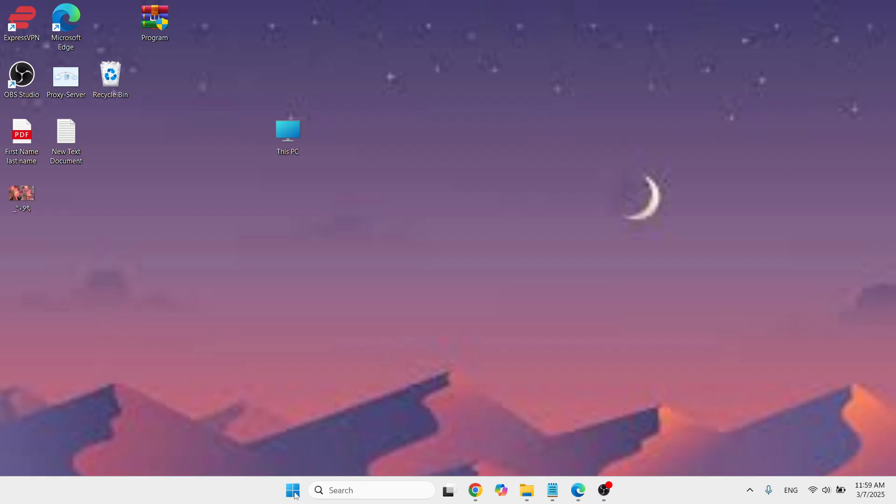
Step: Bring up the computer's Shut down and Restart options and dismiss them without choosing either
{"action": "left_click", "coordinate": [295, 494]}
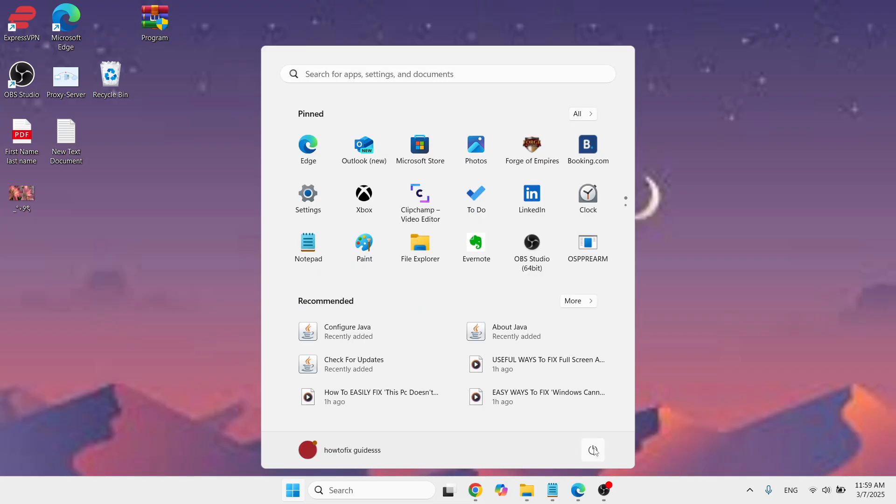
{"action": "left_click", "coordinate": [596, 452]}
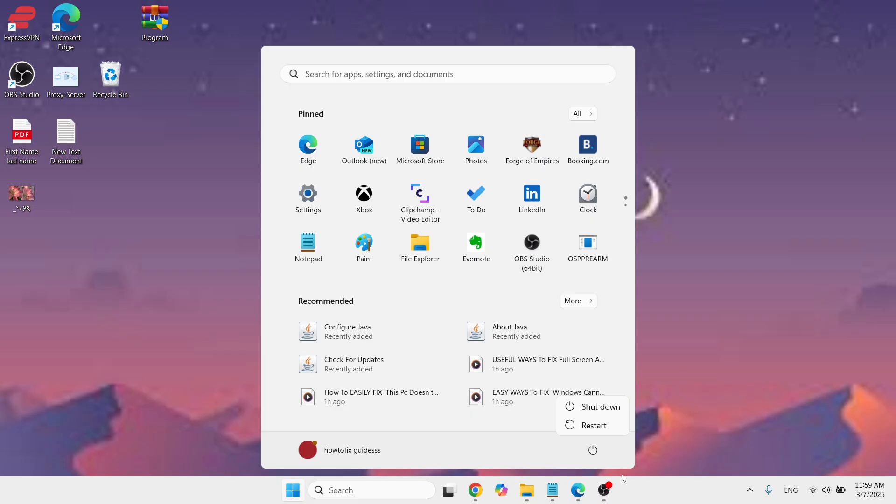
{"action": "left_click", "coordinate": [679, 321]}
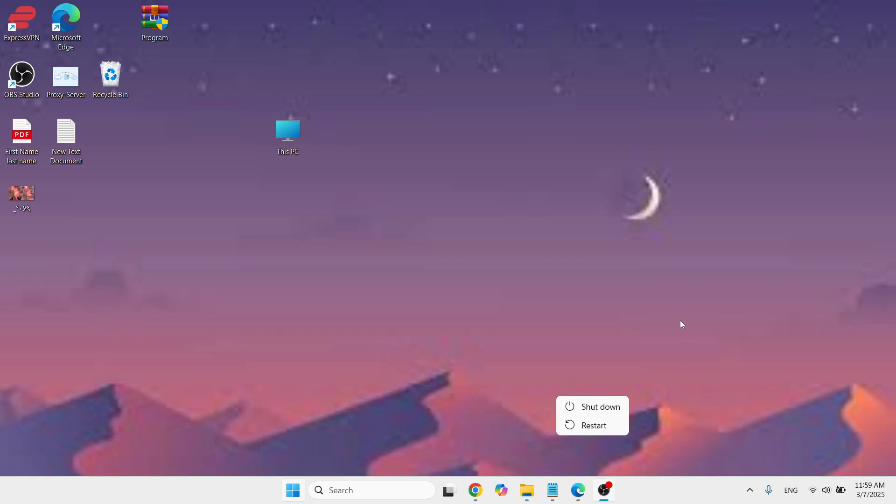